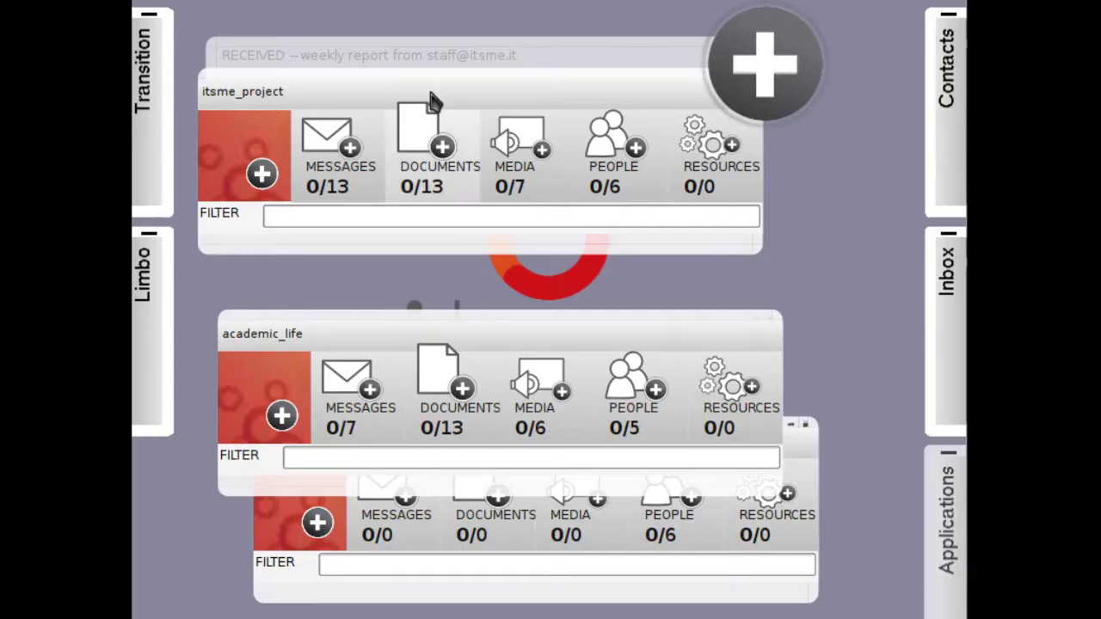
Rearrange the itsme_project, academic_life and home_renovation venue panels across the desktop.
left_click_drag(432, 101, 538, 120)
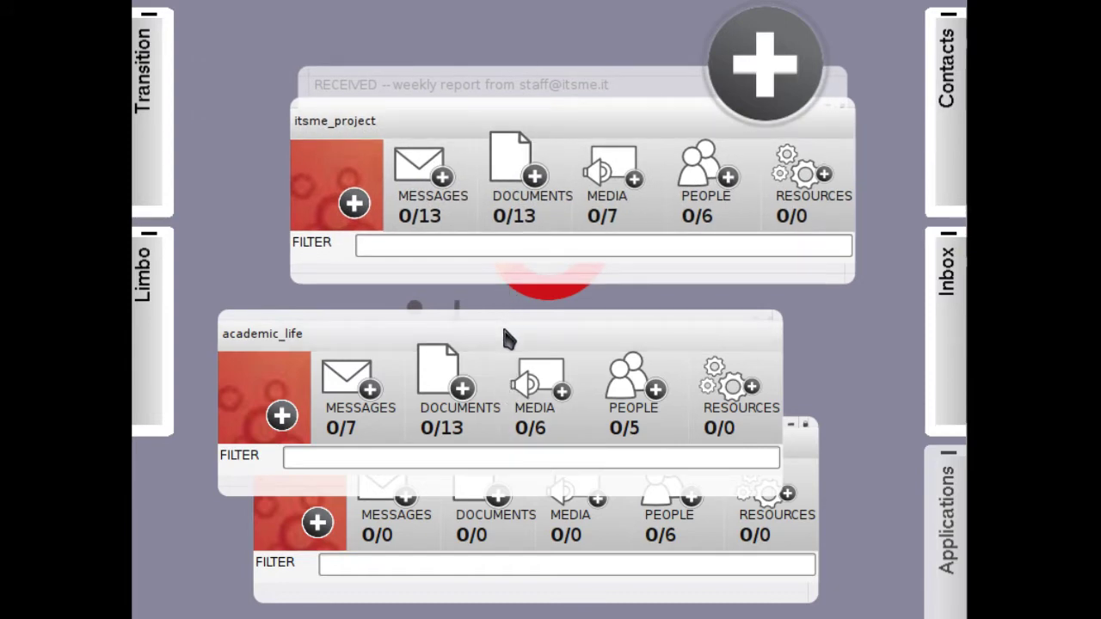
left_click_drag(507, 337, 497, 270)
left_click_drag(639, 450, 590, 516)
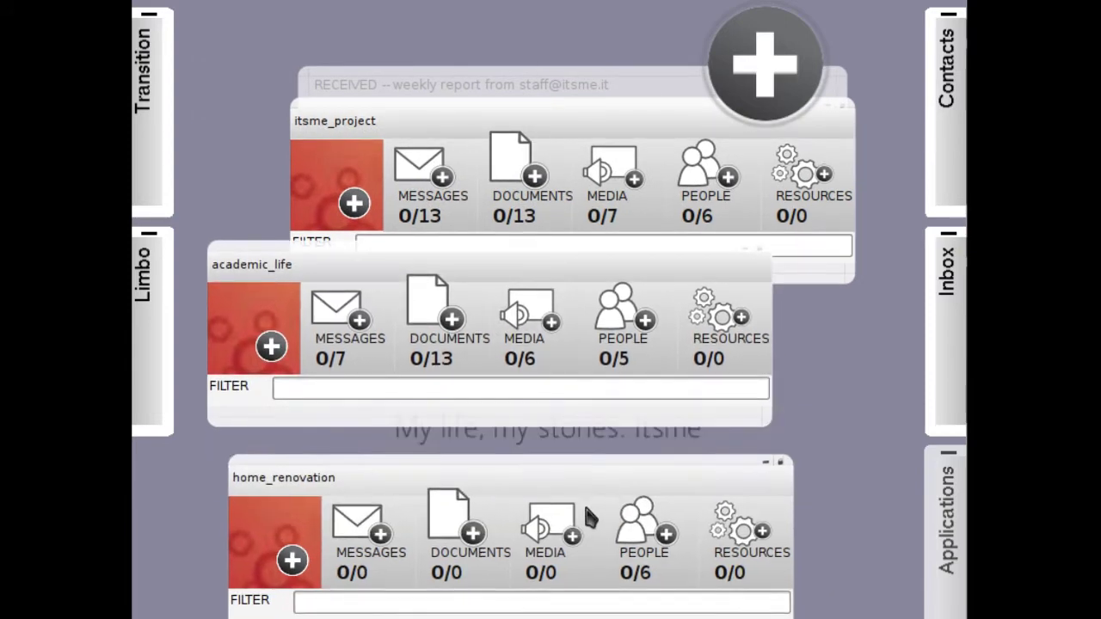
left_click_drag(637, 277, 605, 448)
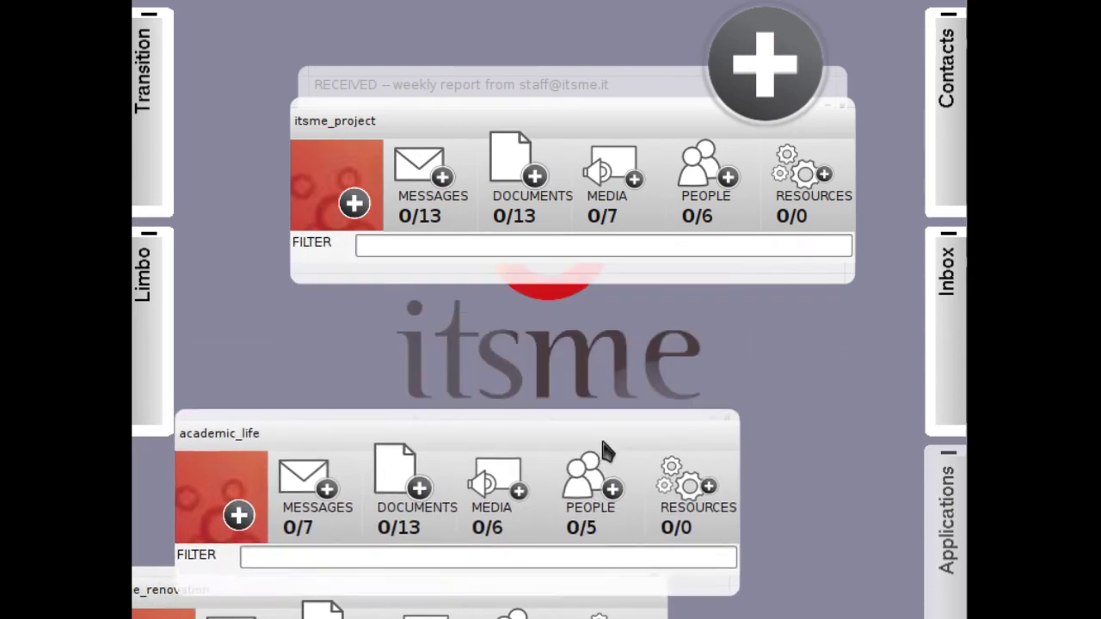
left_click_drag(616, 140, 505, 111)
Show the Contacts and Inbox drawers, then hide them again.
left_click(962, 148)
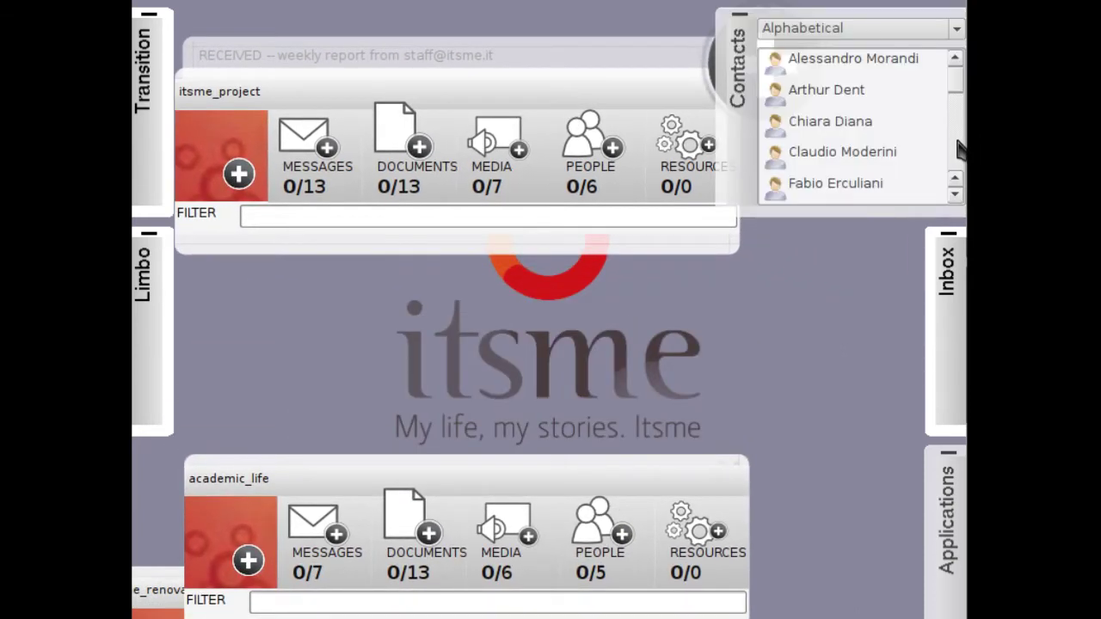
left_click(951, 314)
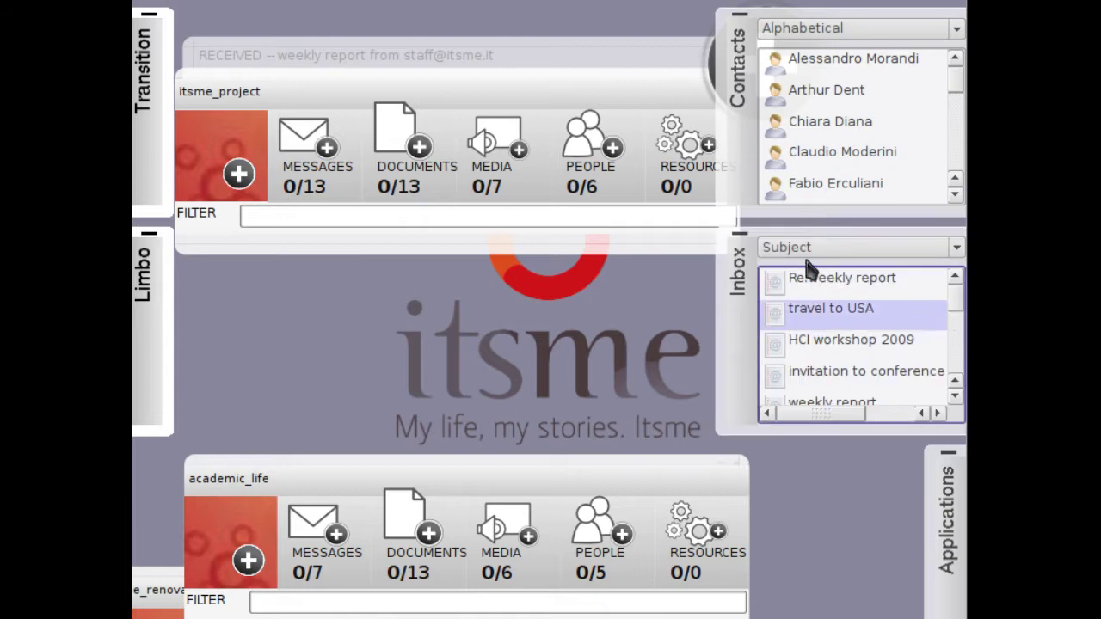
left_click(745, 248)
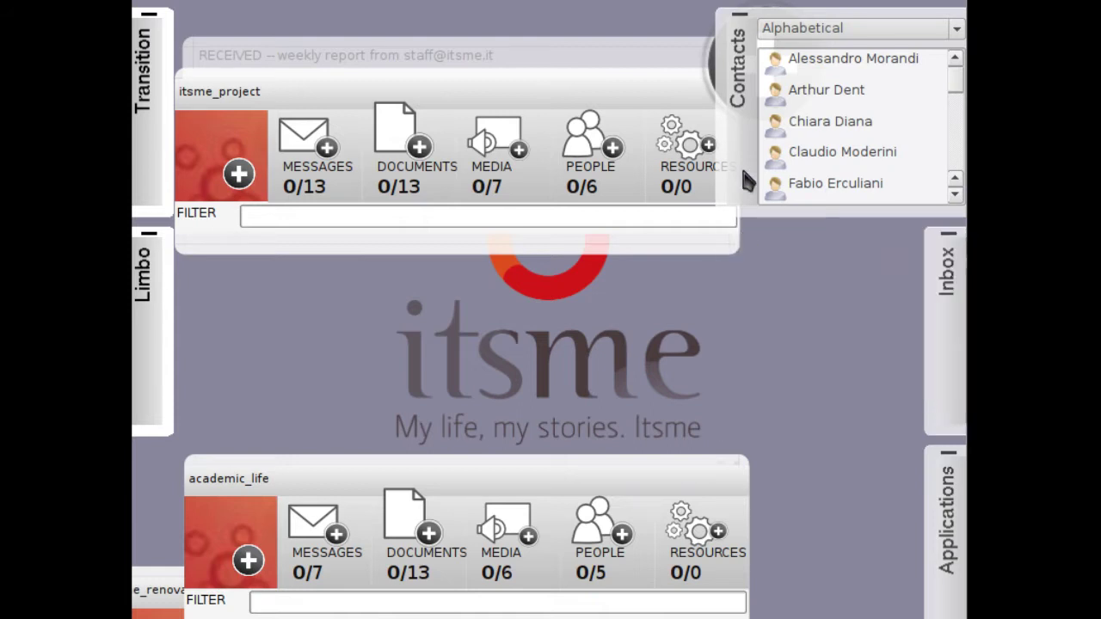
left_click(740, 26)
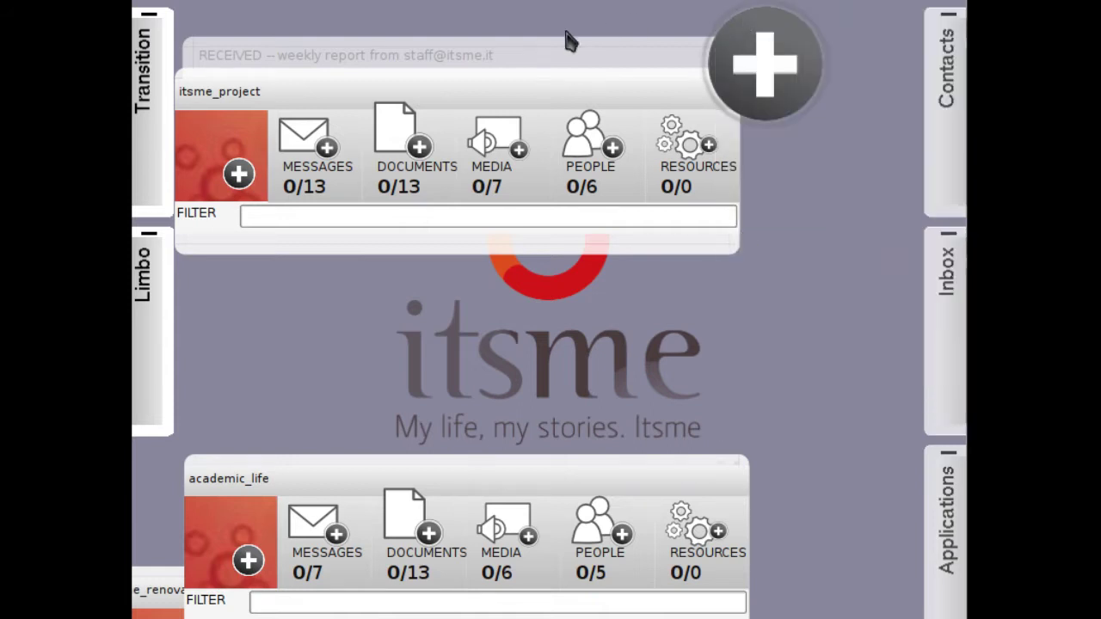
Expand the itsme_project venue and move it higher on the desktop.
left_click(482, 90)
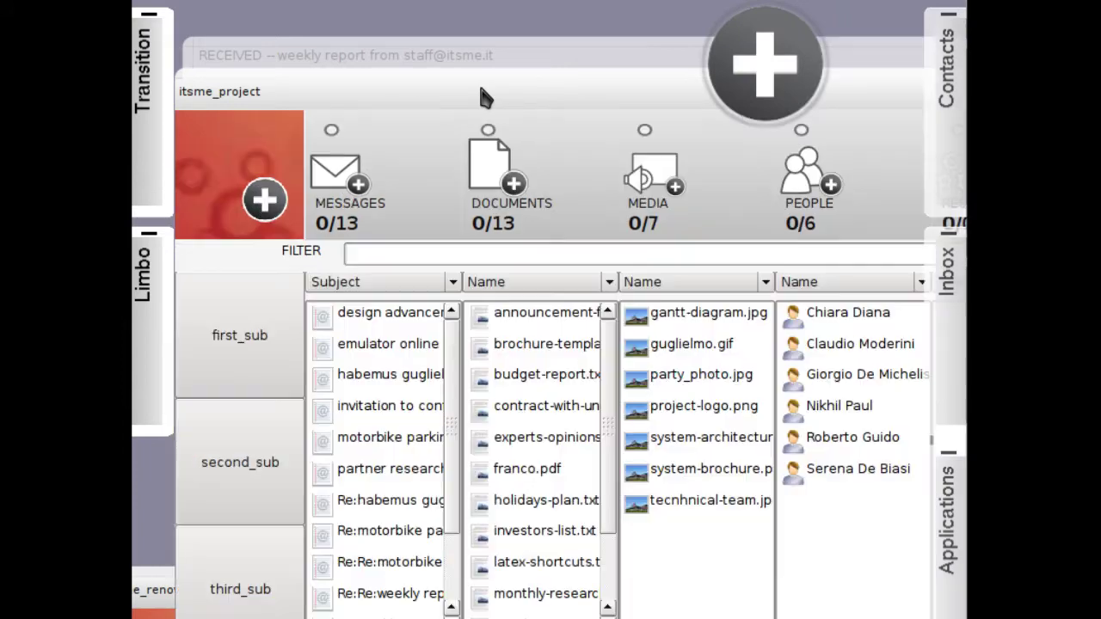
left_click_drag(480, 90, 470, 55)
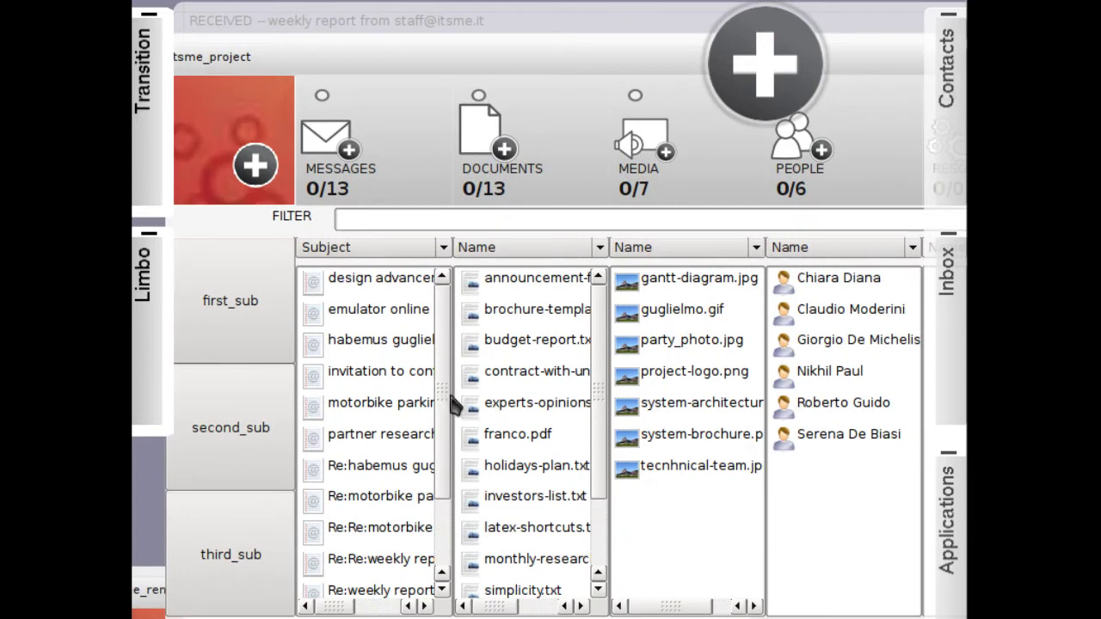
left_click_drag(447, 404, 452, 314)
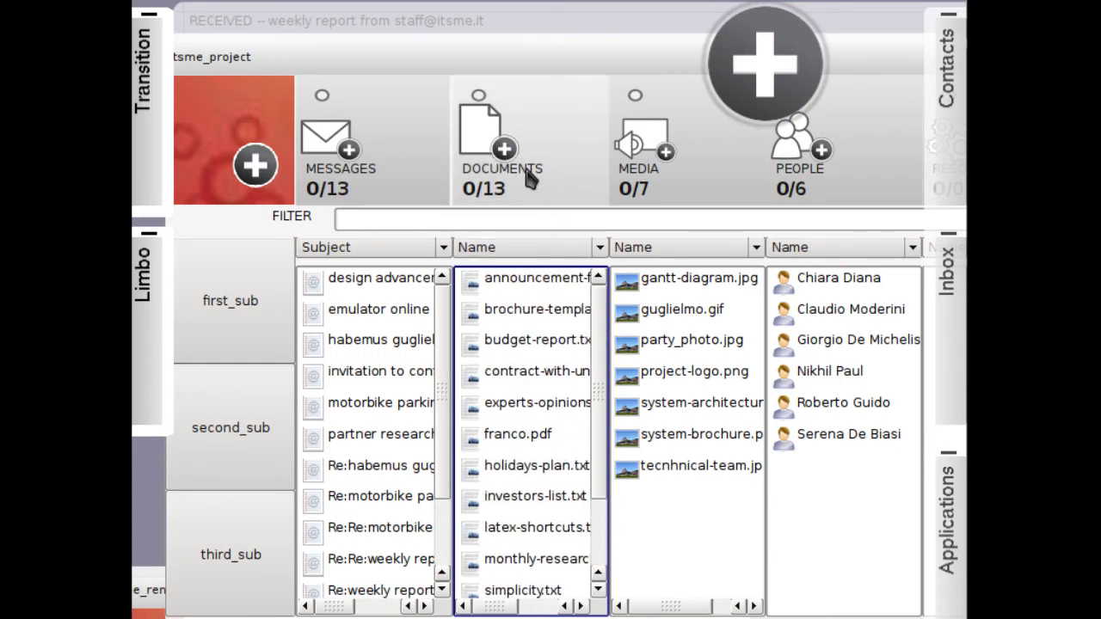
Create a gedit document with the pasted ECSCW demo to-do text and begin saving it as ecscw.txt.
left_click(508, 153)
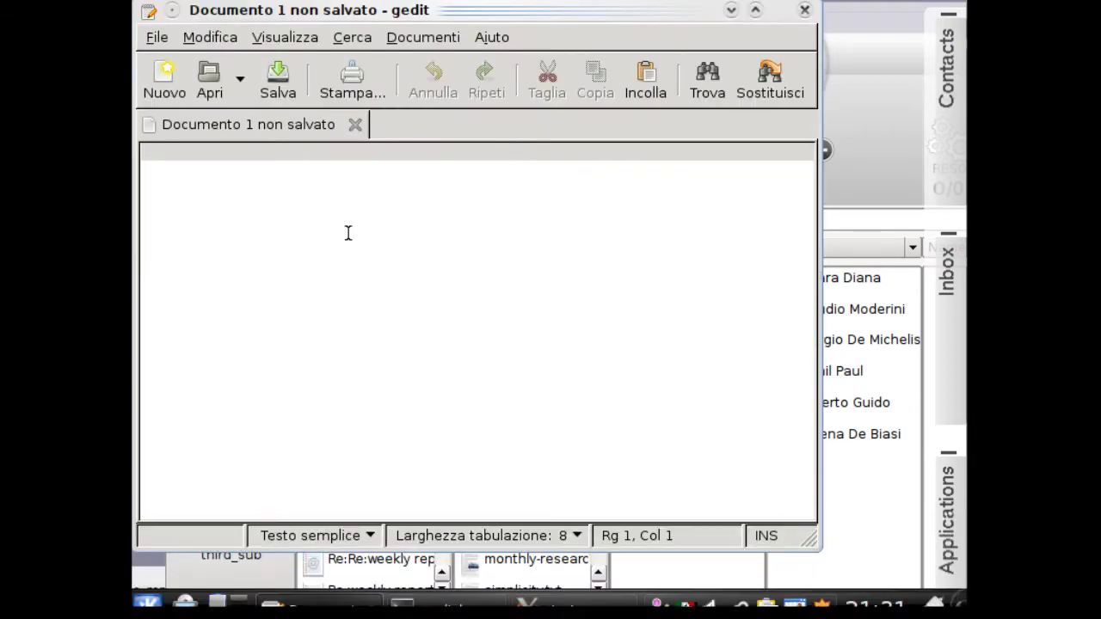
type("We will have a demo at ECSCW, in Vienna.  To Do: - test software - prepare evaluation forms - prepare invitation email")
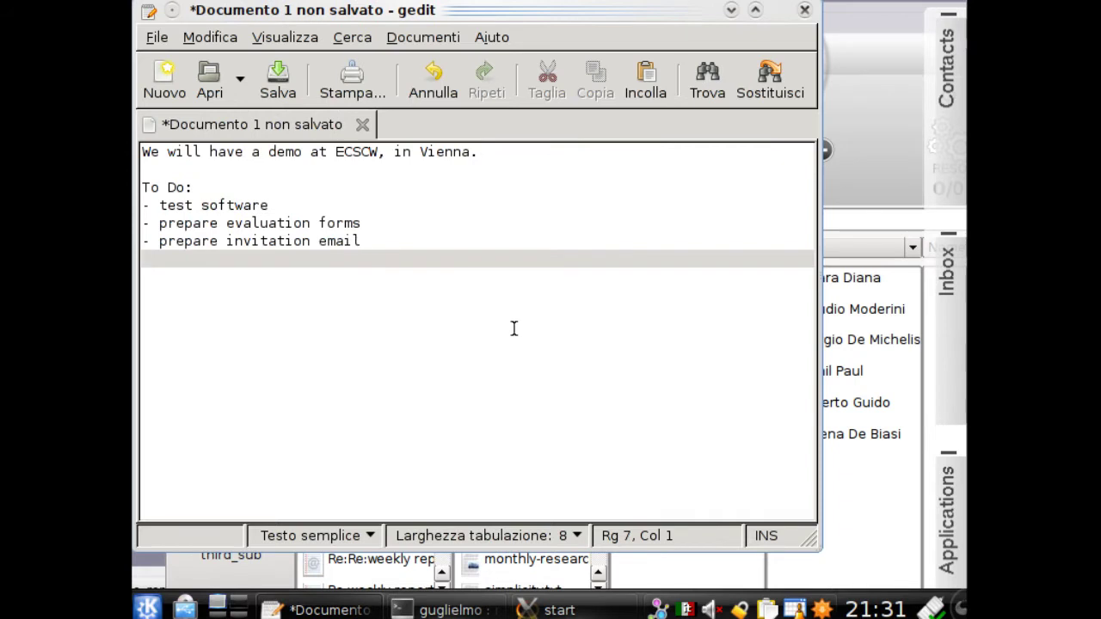
key("Return")
key("Return")
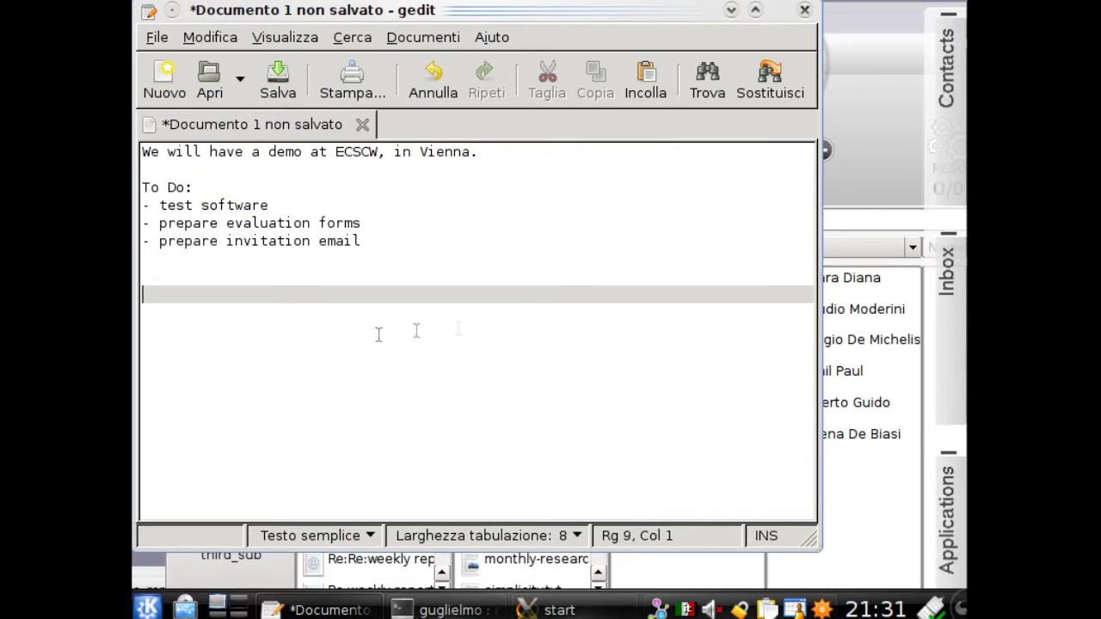
left_click(278, 78)
type("ecscw")
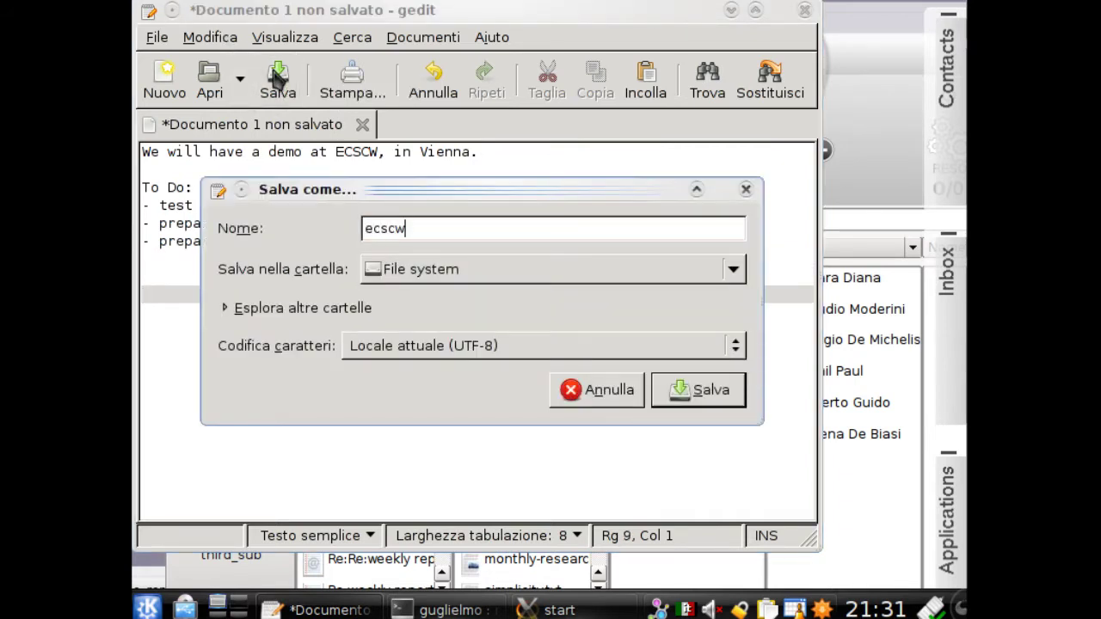
type(".txt")
Browse to the itsme_project folder in the Salva come dialog and save ecscw.txt there.
left_click(412, 284)
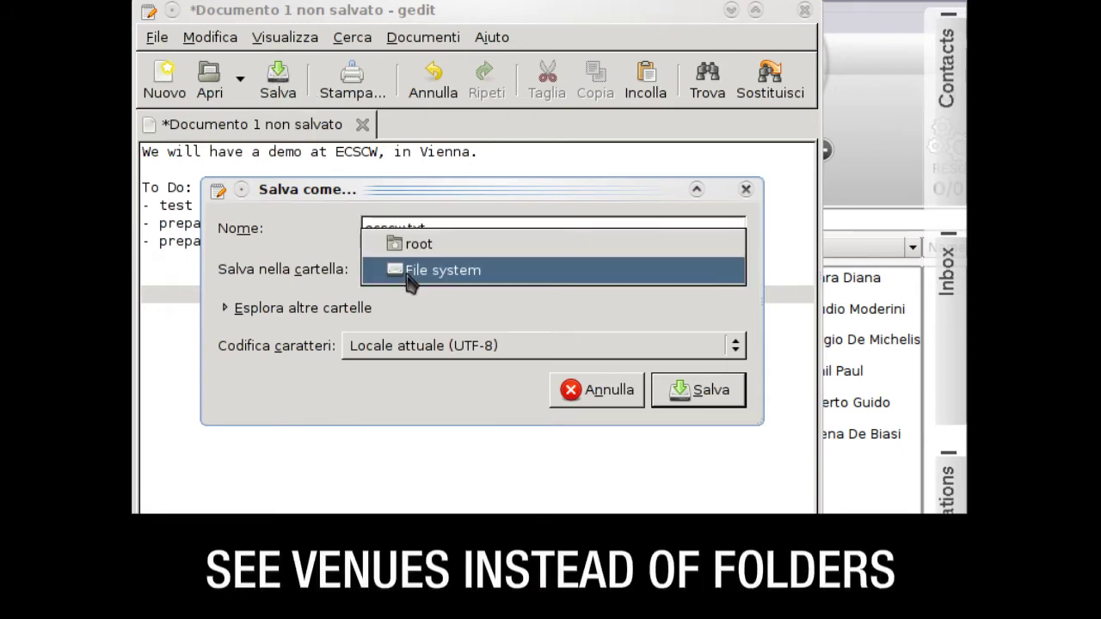
left_click(313, 315)
left_click(305, 316)
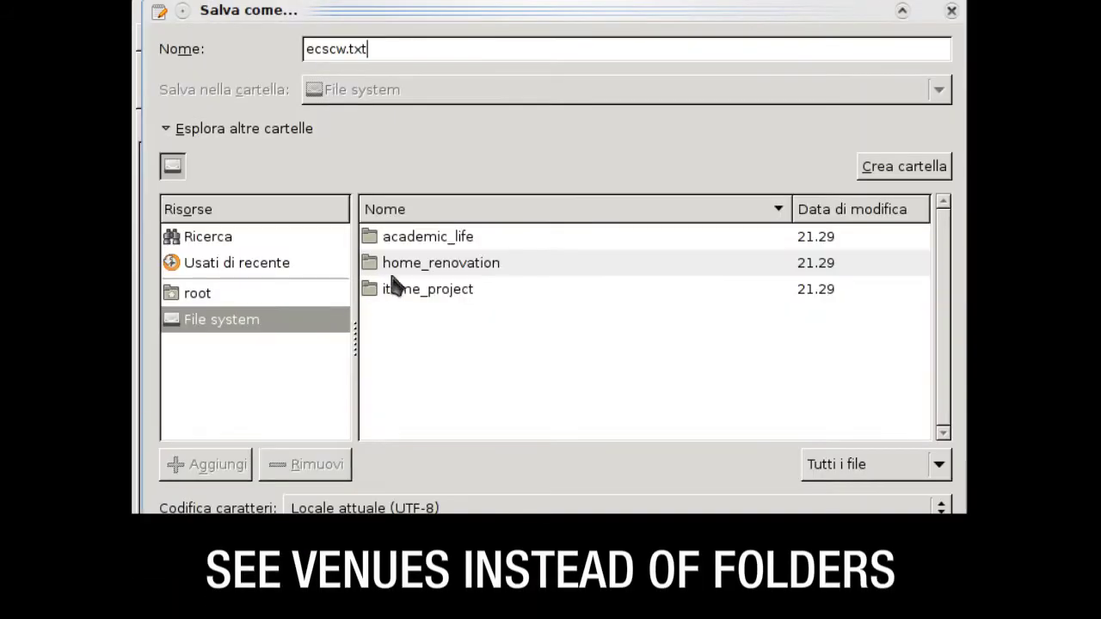
left_click(424, 295)
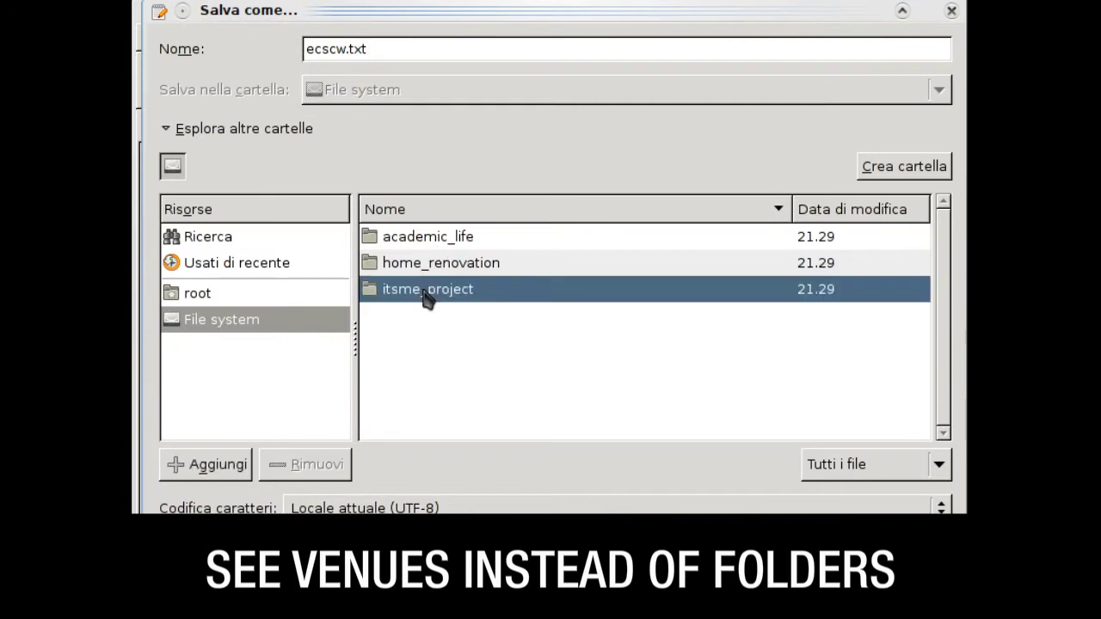
left_click(888, 554)
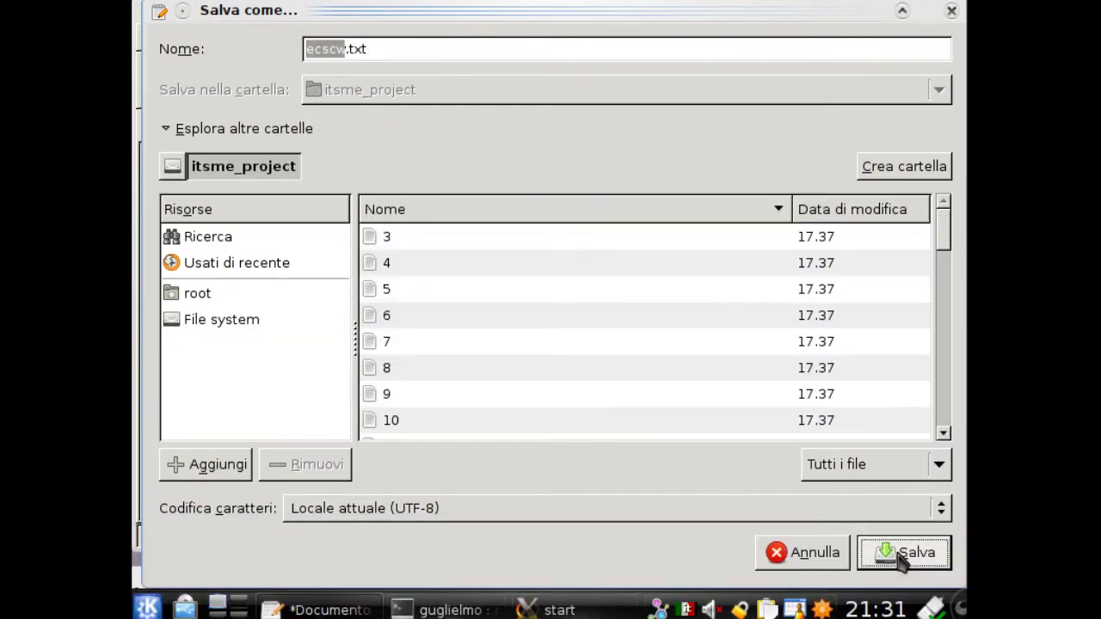
left_click(900, 553)
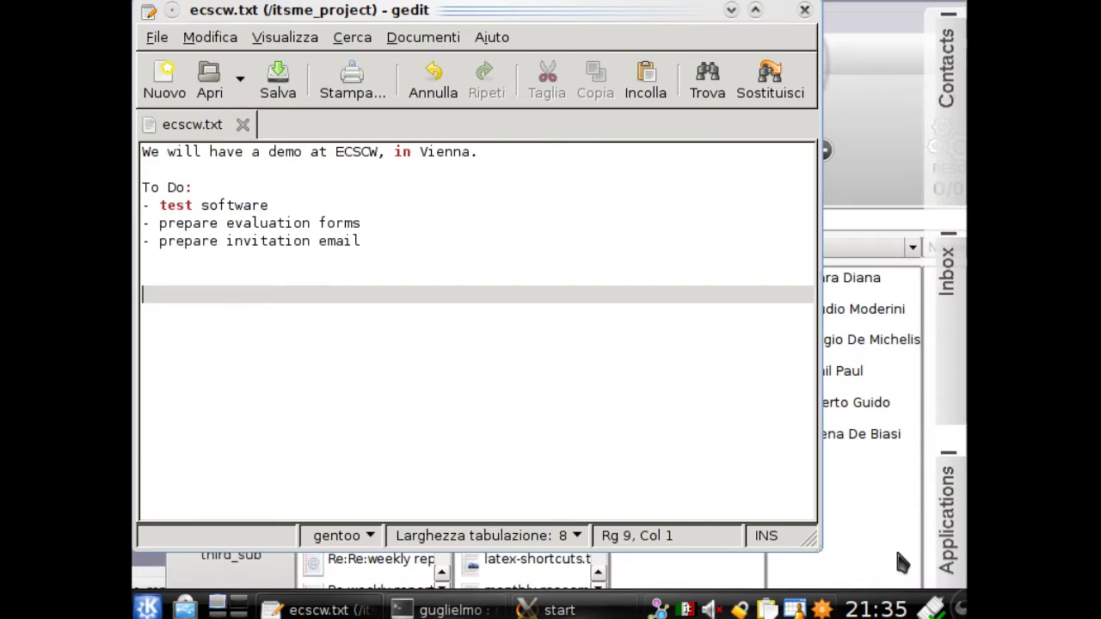
Close gedit, reopen ecscw.txt for editing and close it, then pull out academic_life.
left_click(804, 9)
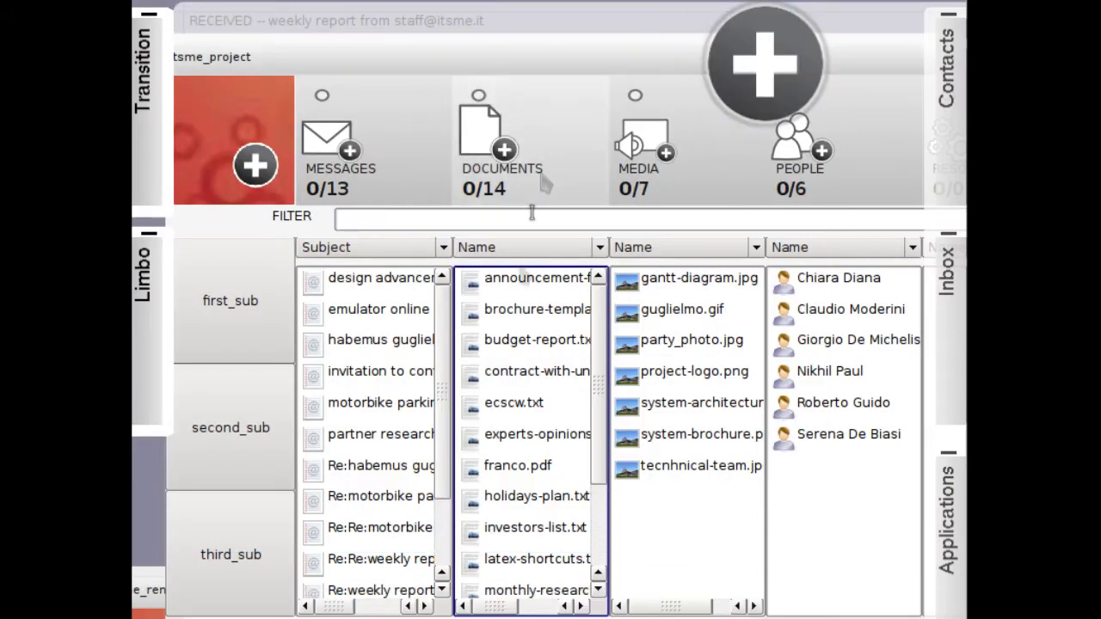
left_click(521, 402)
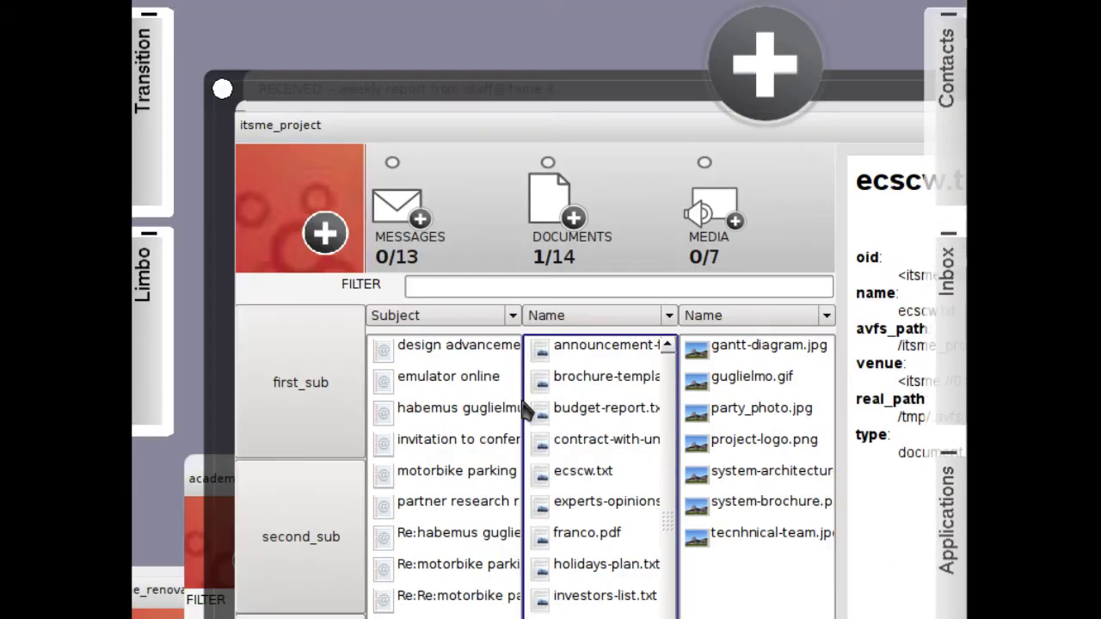
right_click(582, 473)
left_click(618, 522)
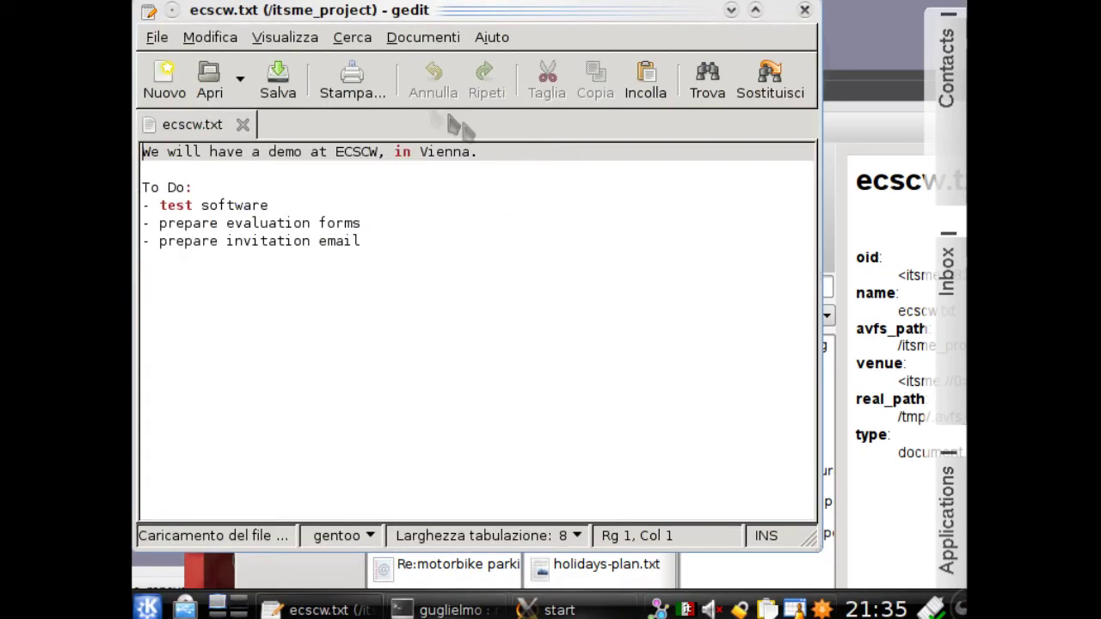
left_click(804, 10)
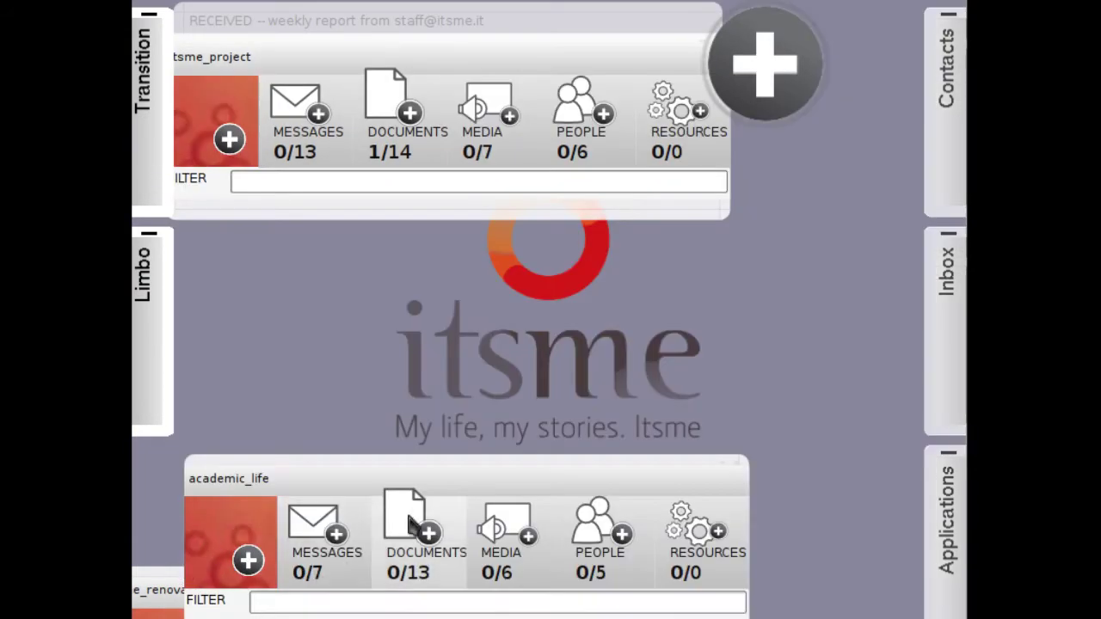
left_click_drag(445, 491, 819, 312)
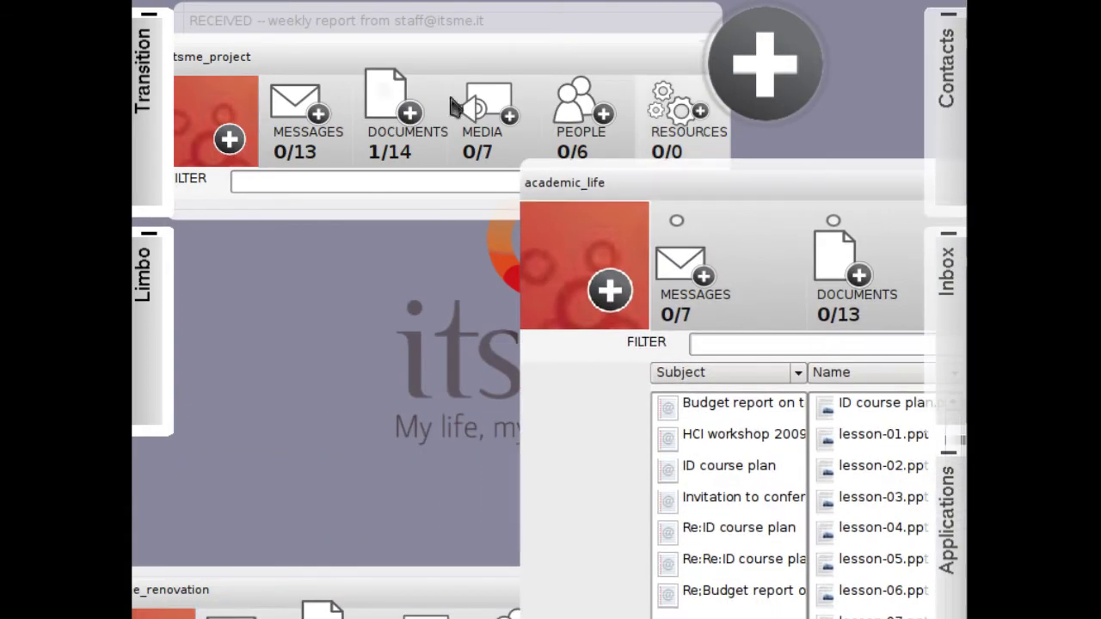
Drag ecscw.txt from itsme_project's documents onto academic_life, then reposition and expand academic_life.
left_click(348, 67)
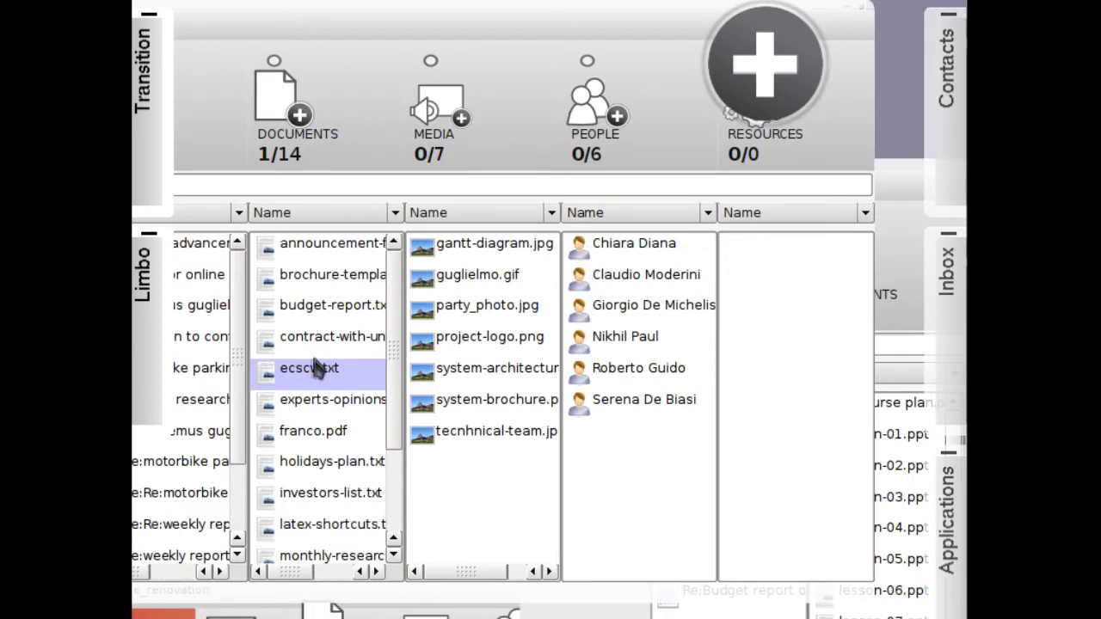
left_click_drag(318, 369, 899, 491)
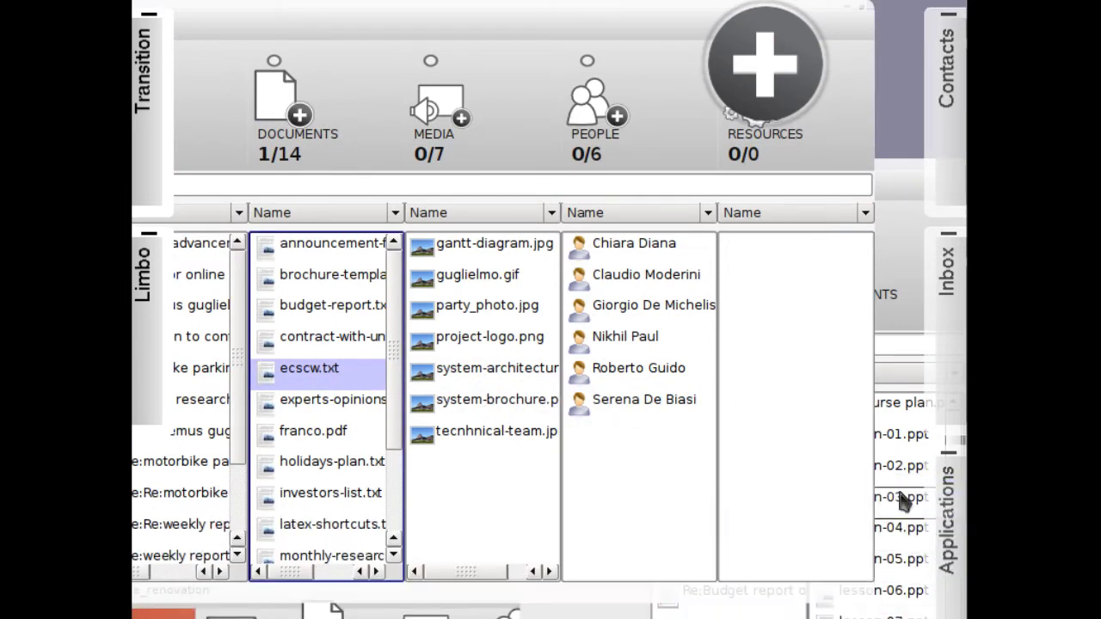
left_click(897, 186)
left_click_drag(700, 180, 658, 178)
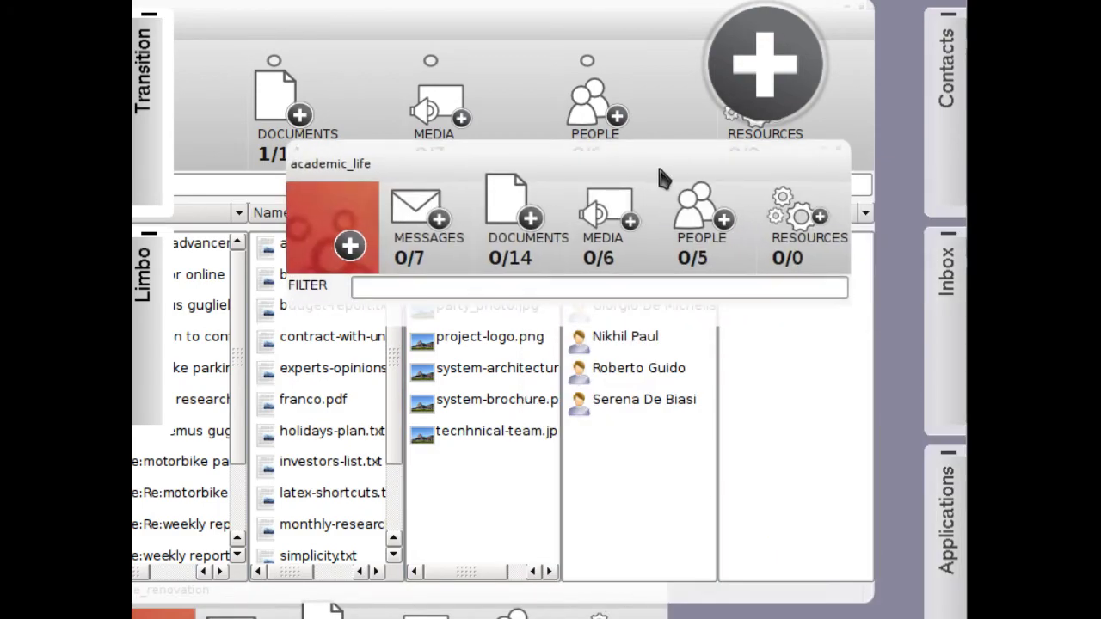
left_click(604, 396)
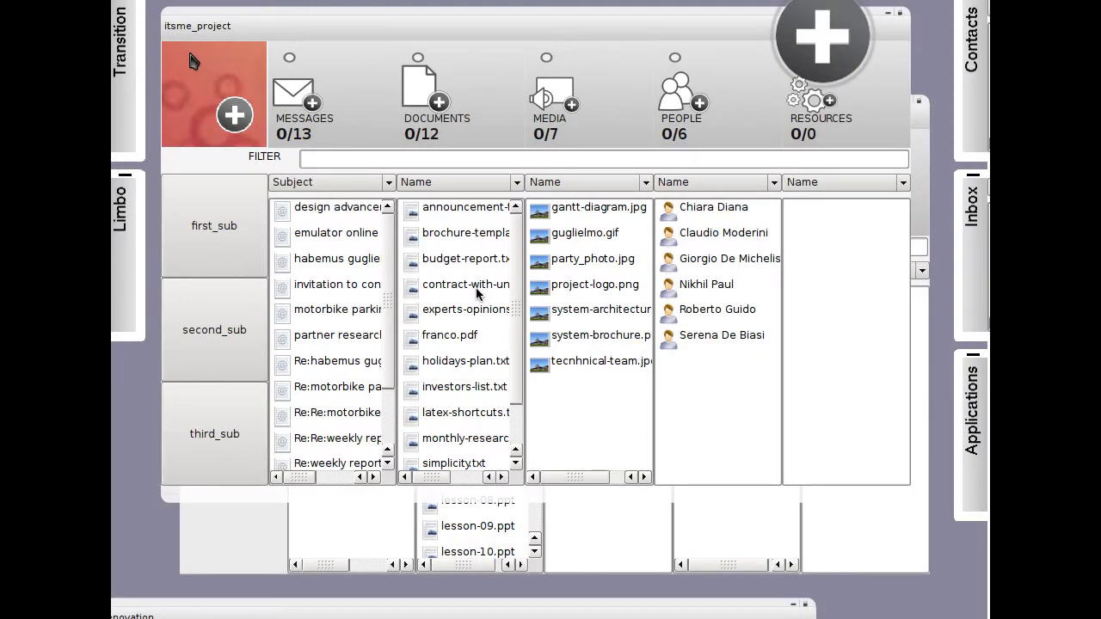
Send an 'ECSCW demo' email to the recipient's address with the pasted Vienna demo invitation.
left_click(314, 103)
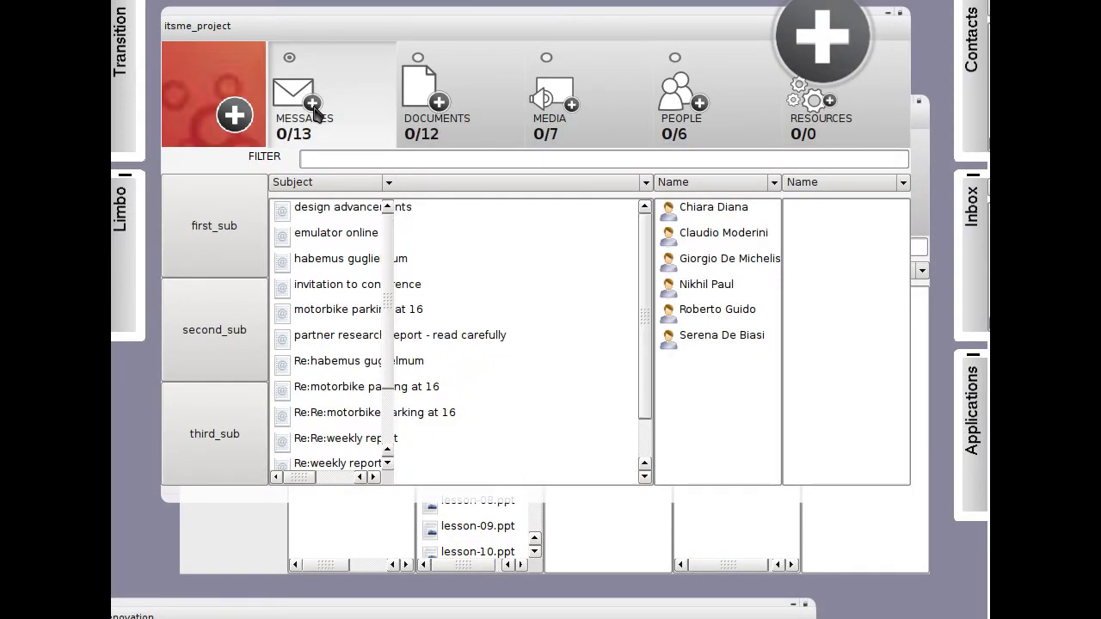
left_click(829, 136)
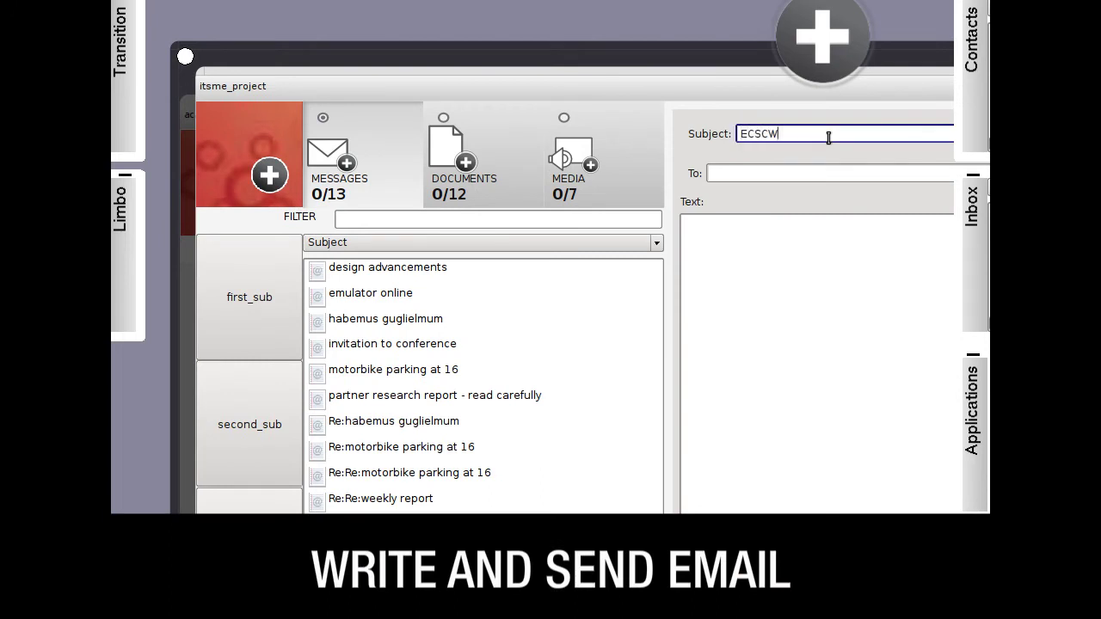
key("Tab")
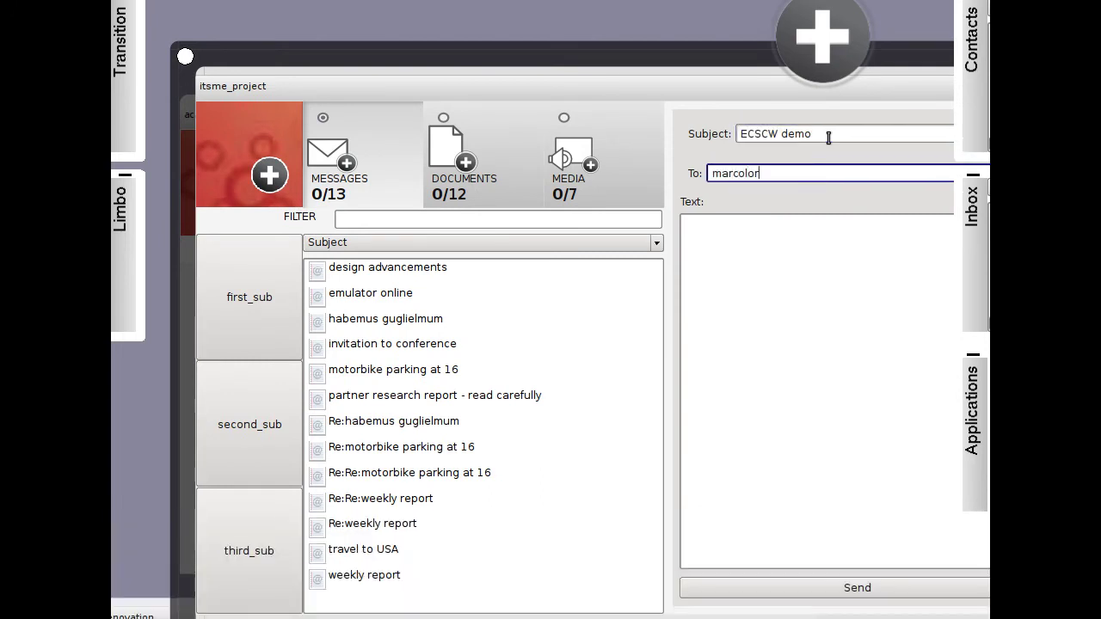
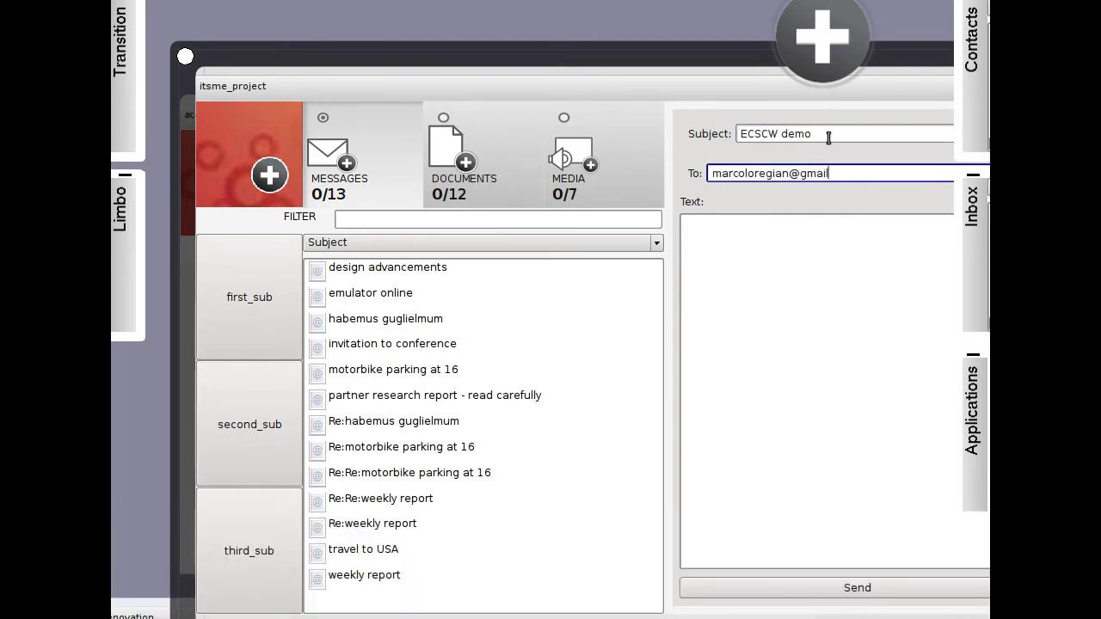
key("Tab")
key("ctrl+v")
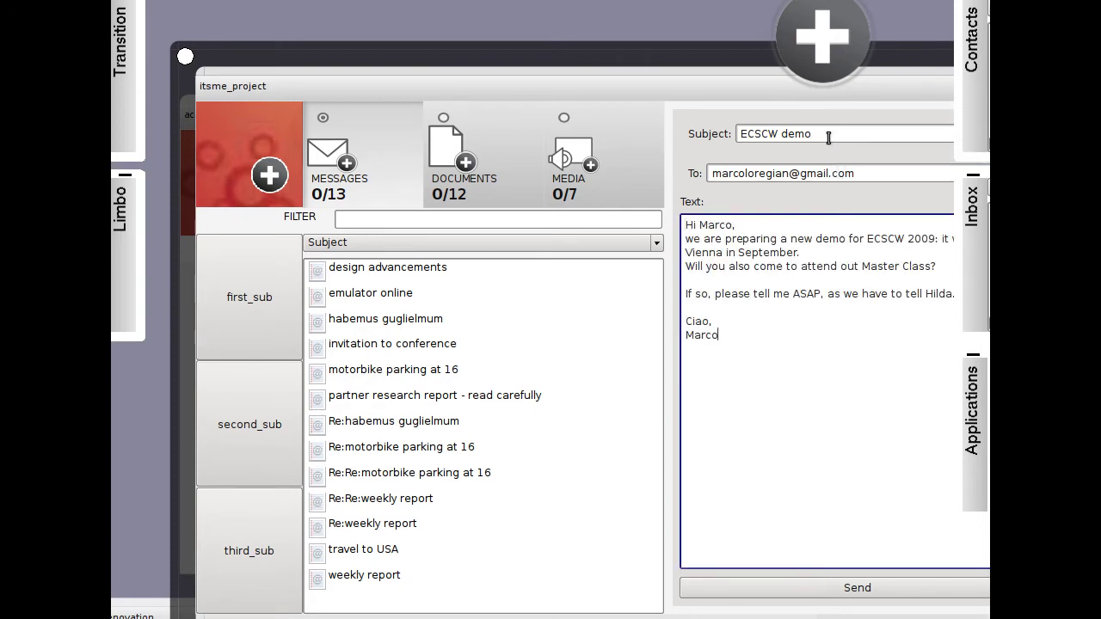
left_click(858, 588)
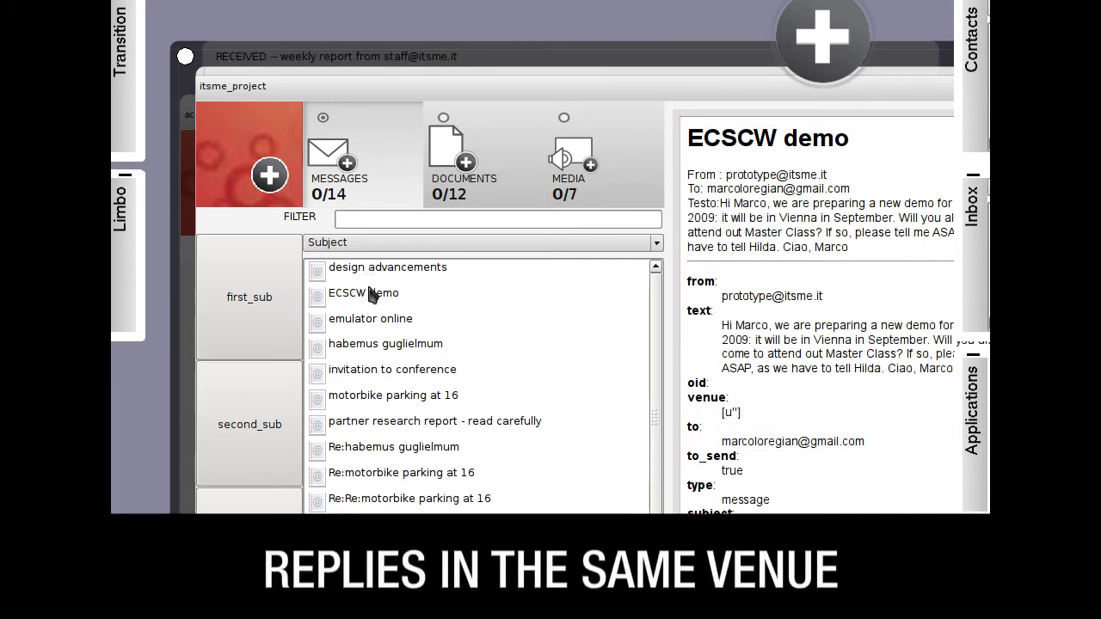
View the sent ECSCW demo message, then read the newly arrived itsme_project message.
left_click(370, 295)
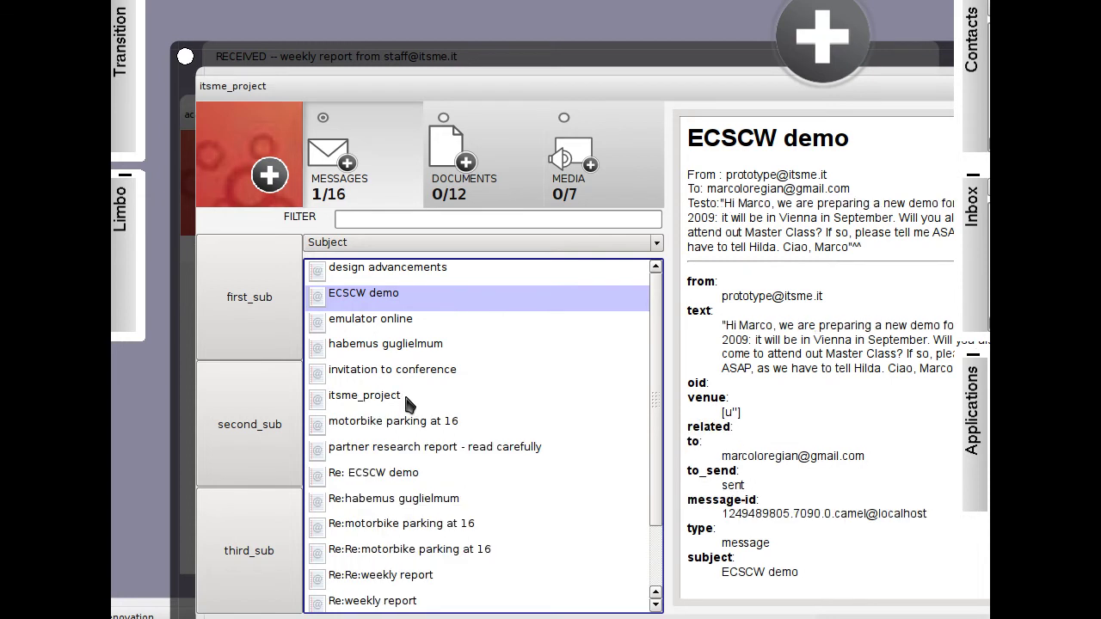
left_click(409, 401)
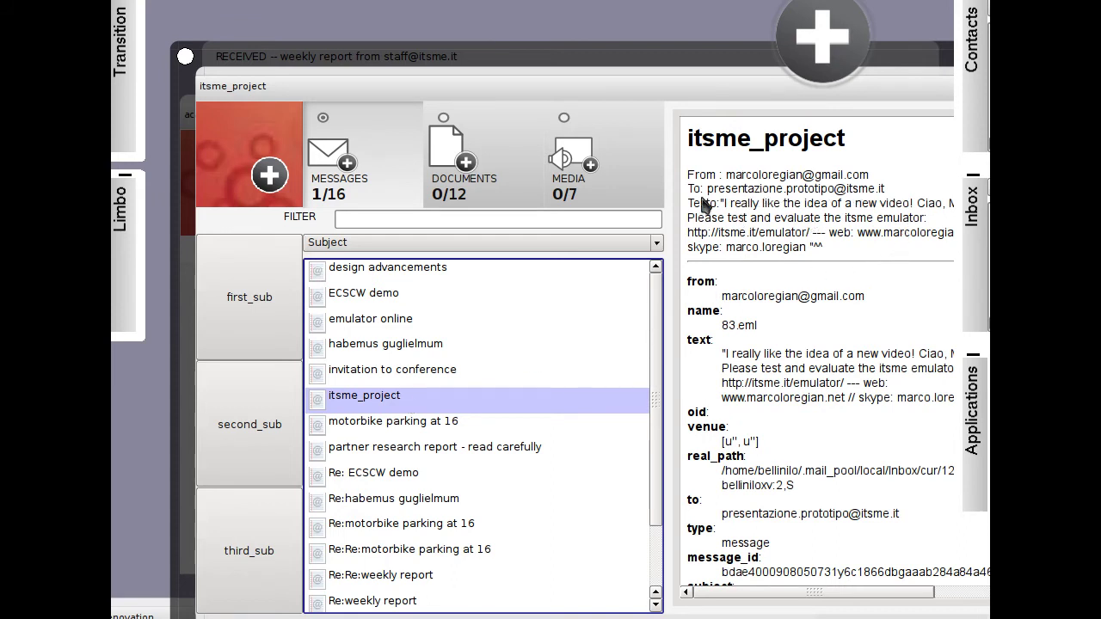
Highlight messages related to ECSCW demo, then select 'invitation to conference' and call up Disable highlight.
right_click(368, 299)
left_click(373, 308)
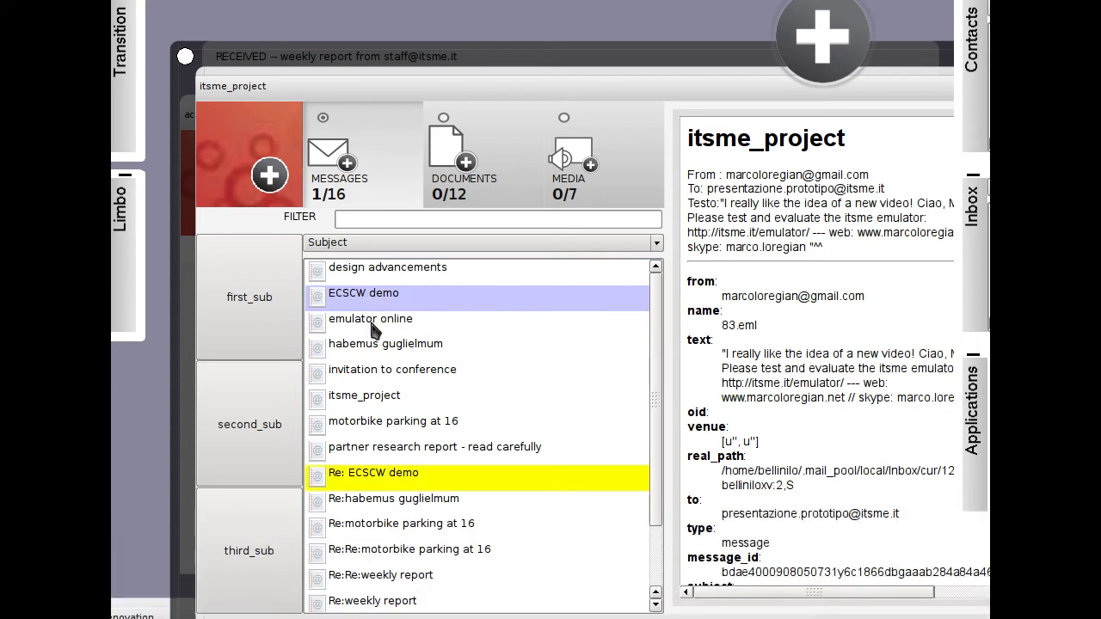
left_click(377, 380)
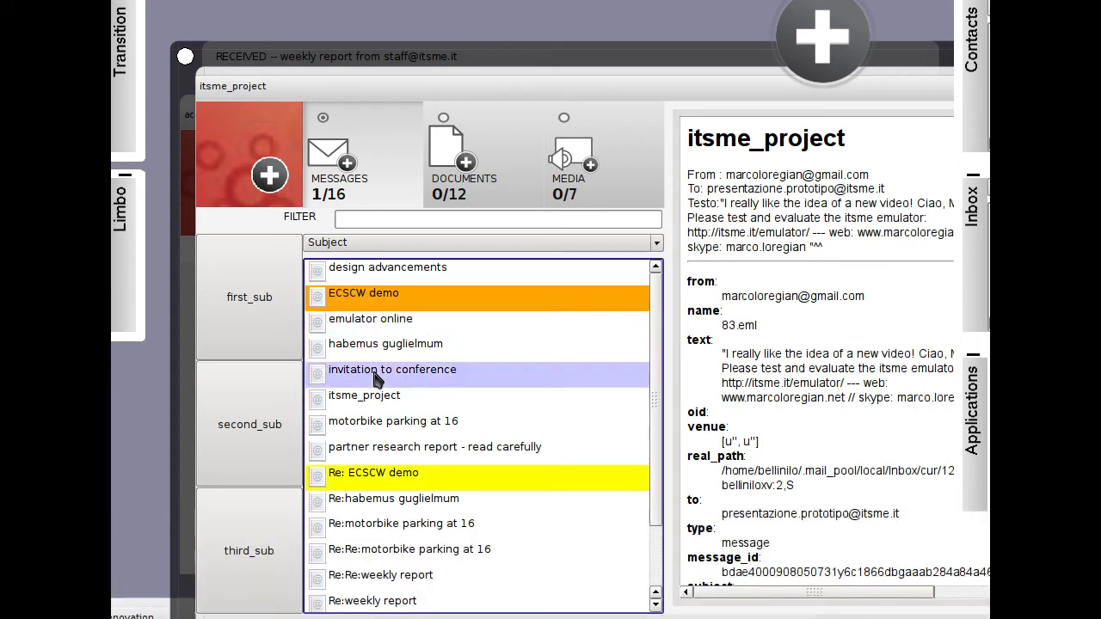
right_click(360, 450)
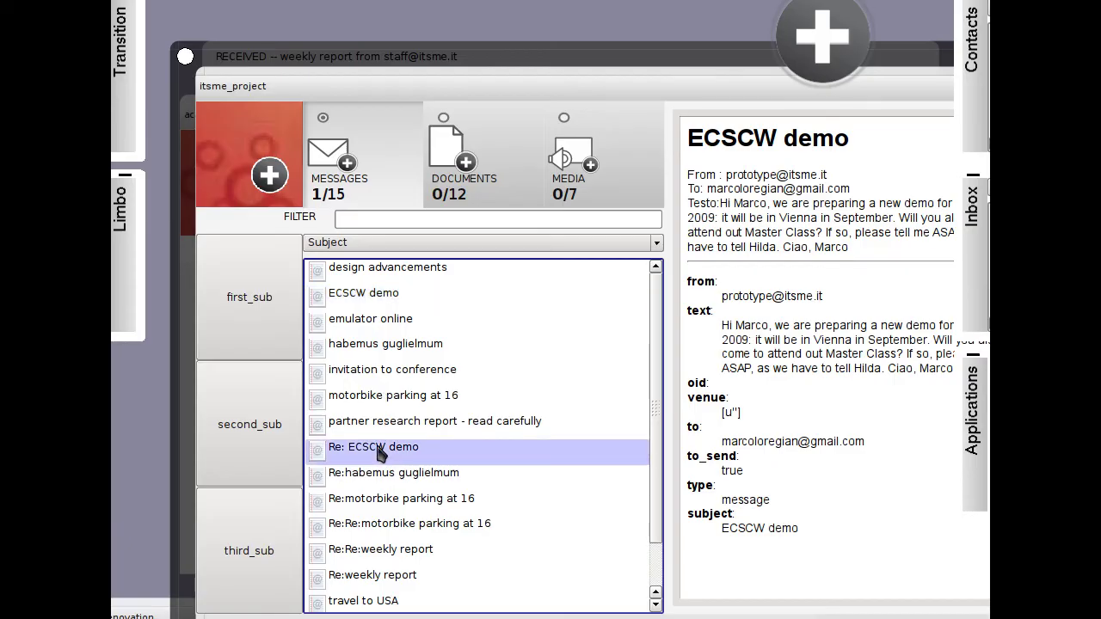
View the Re: ECSCW demo reply, re-highlight ECSCW demo's related messages, then disable highlighting.
left_click(406, 319)
left_click(400, 296)
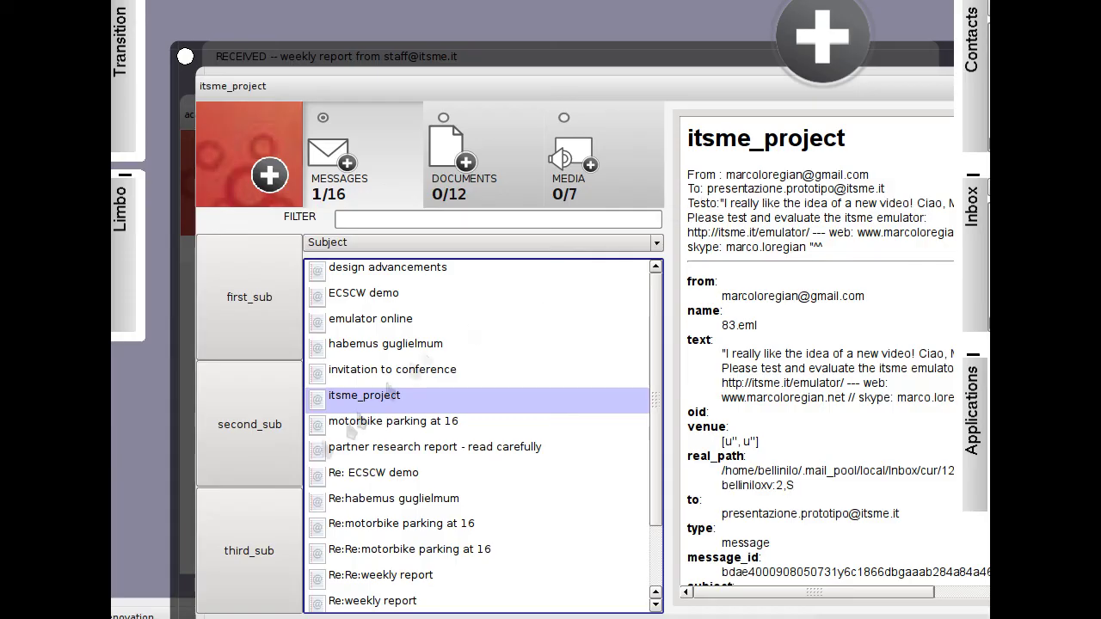
left_click(366, 300)
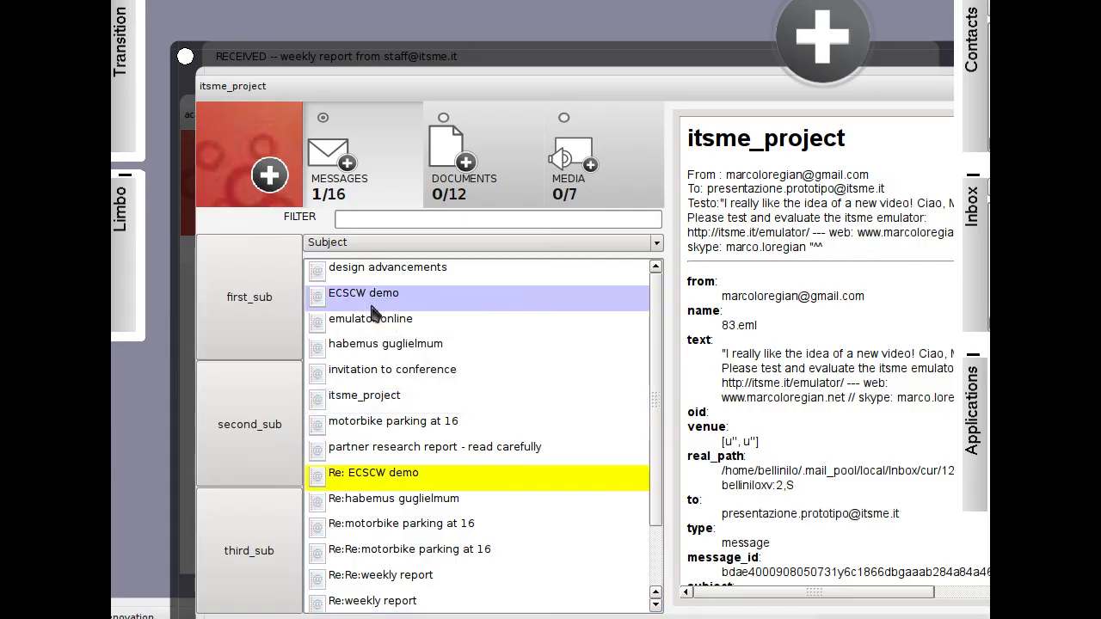
right_click(362, 449)
left_click(409, 504)
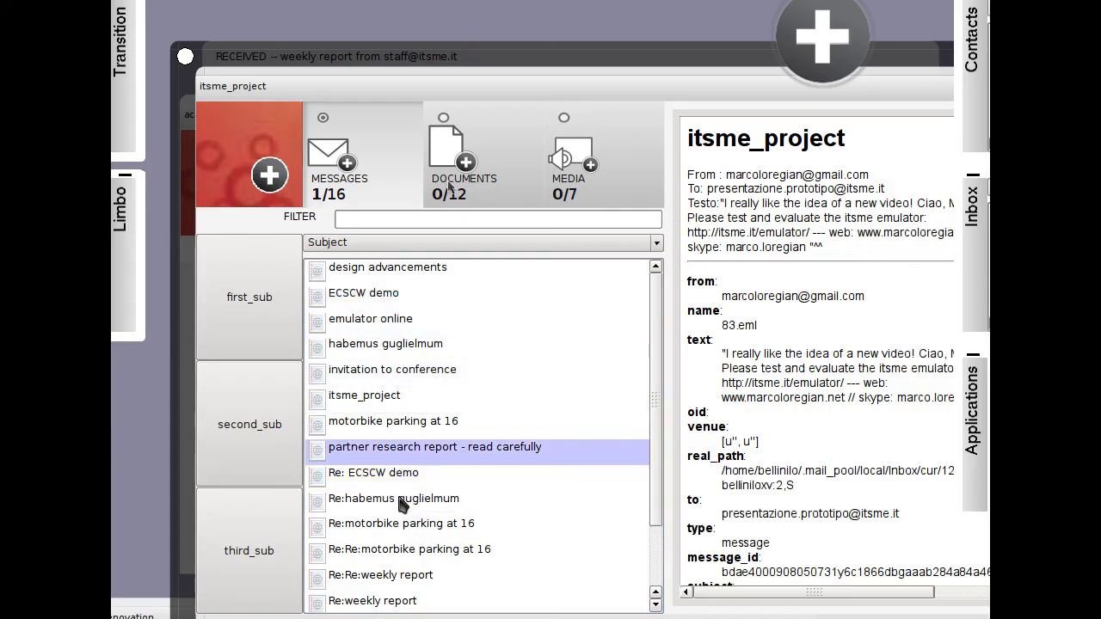